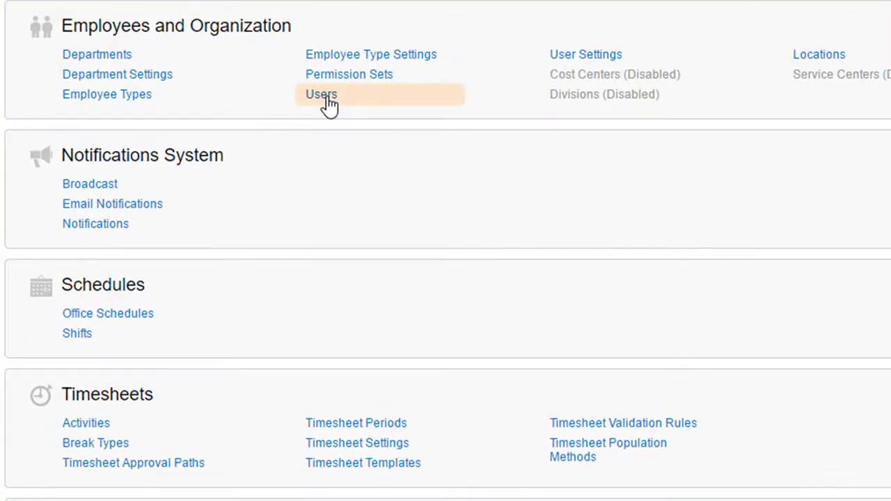
Open Users under Employees and Organization on the Administration page
click(325, 99)
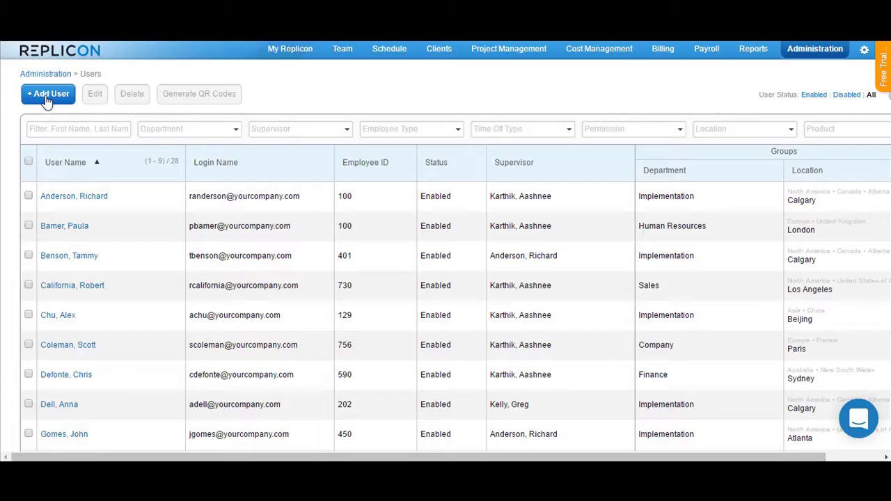
Add a new user with first name 'demo' and last name 'demo 2', auto-filling email and login
click(47, 96)
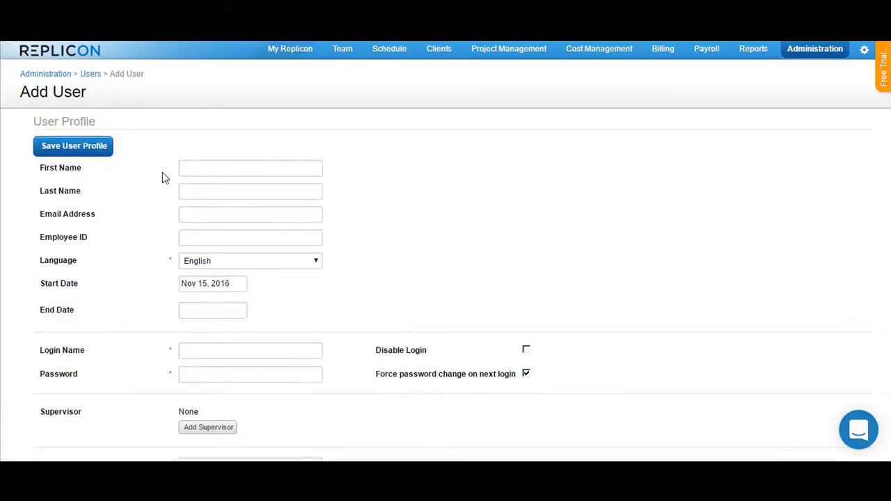
click(188, 166)
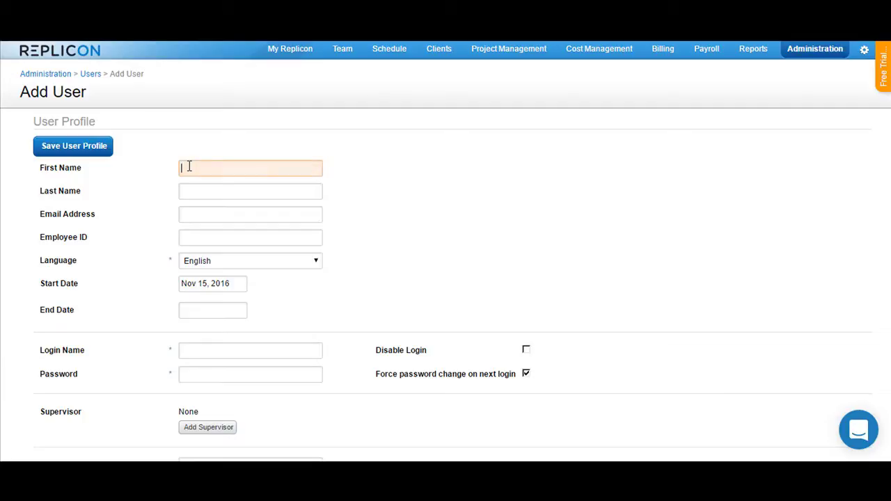
text(demo)
key(Tab)
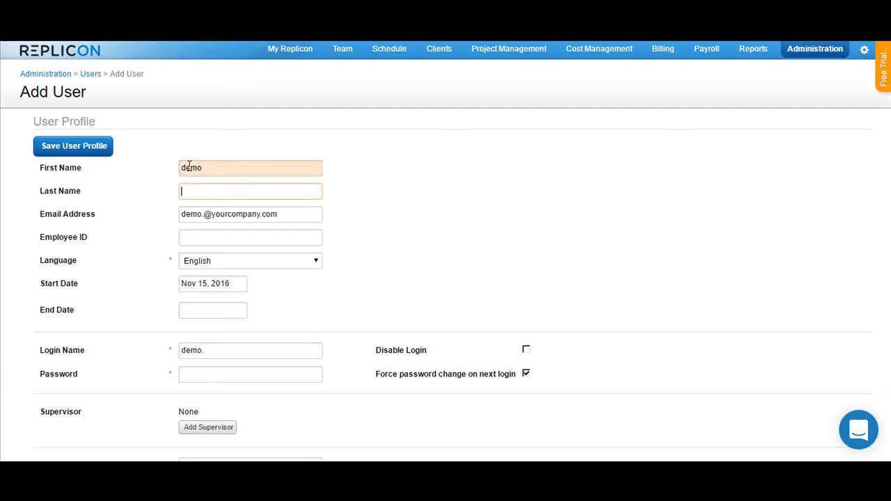
text(demo 2)
click(390, 226)
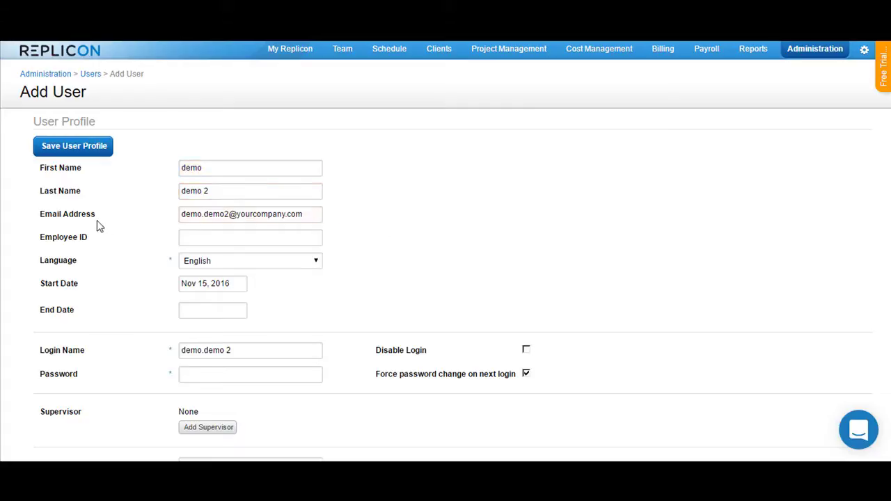
drag(301, 214, 180, 211)
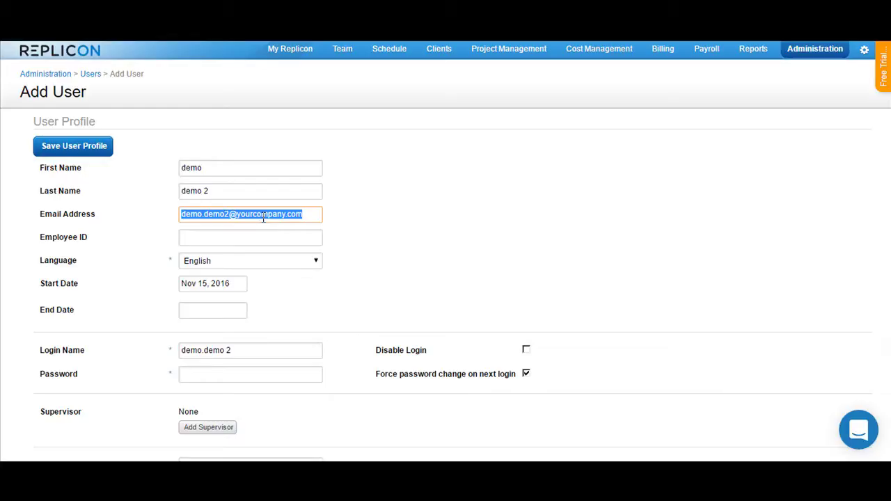
click(289, 215)
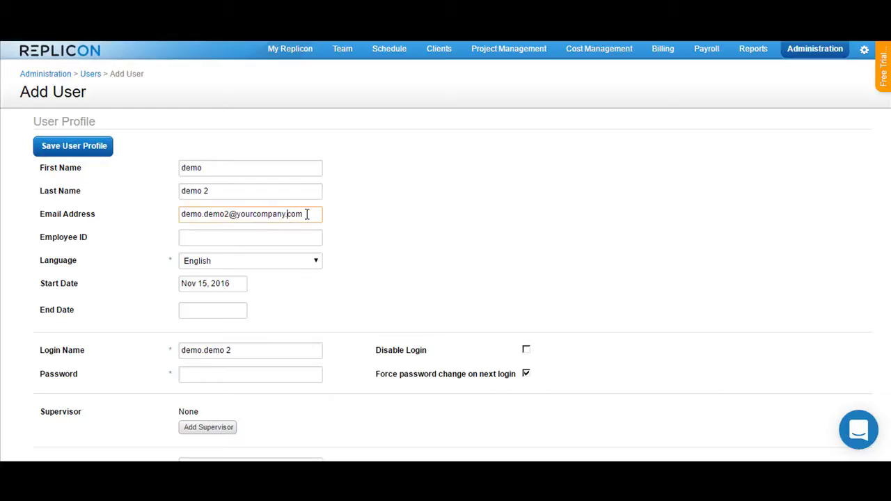
Keep English as the language and set the start date to January 1, 2016
click(279, 236)
scroll(348, 249, down, 2)
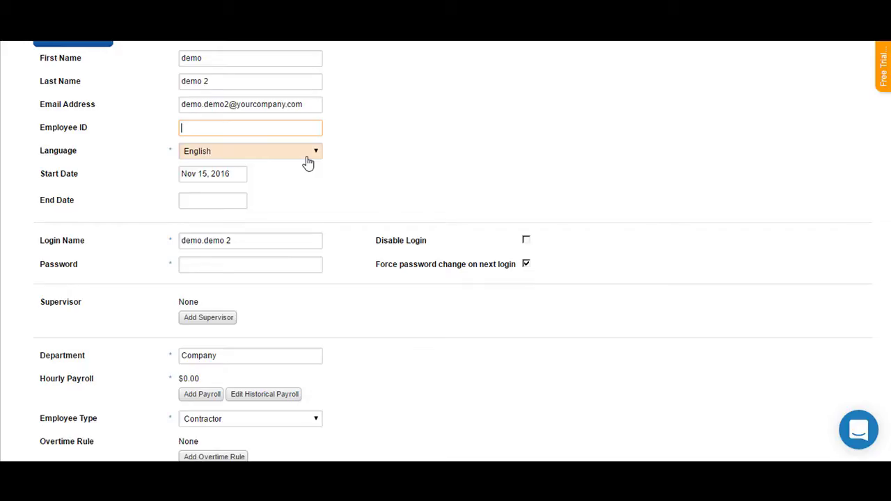
click(309, 156)
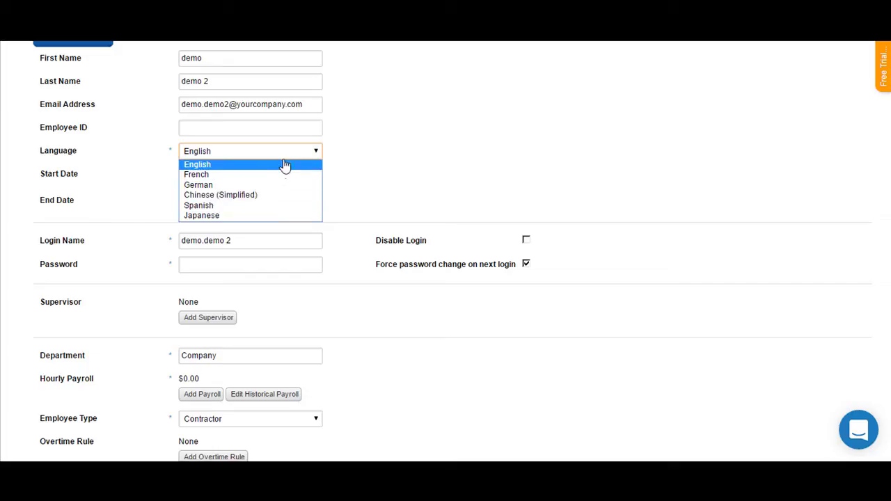
click(284, 165)
click(213, 173)
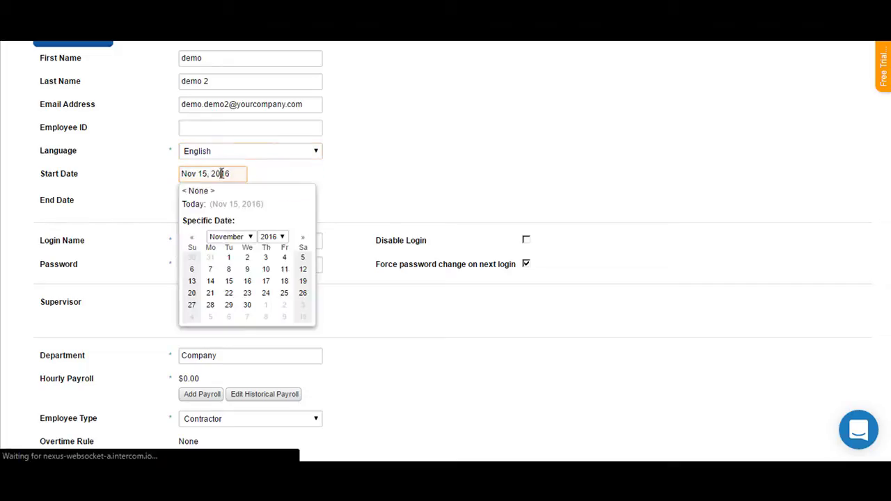
click(229, 237)
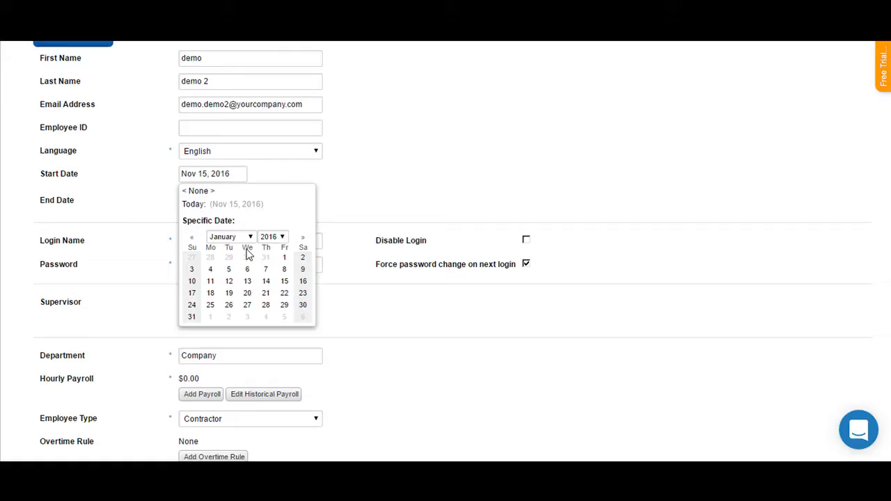
click(284, 257)
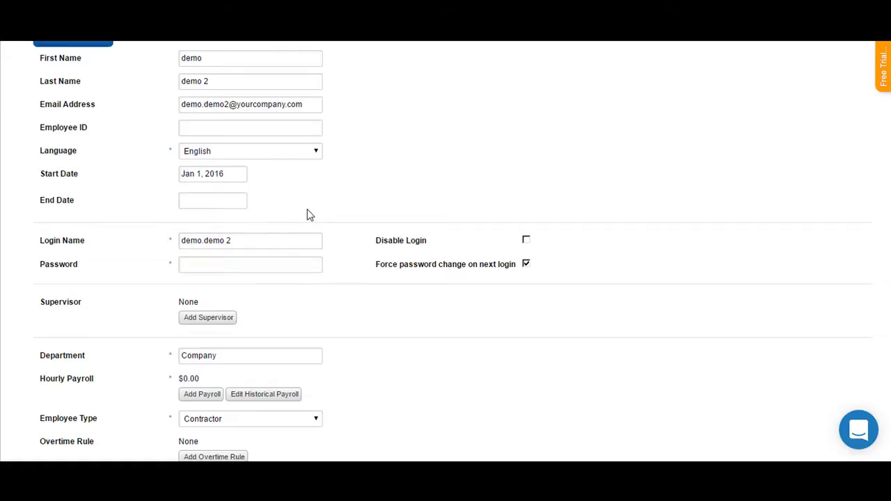
click(214, 203)
drag(231, 241, 202, 242)
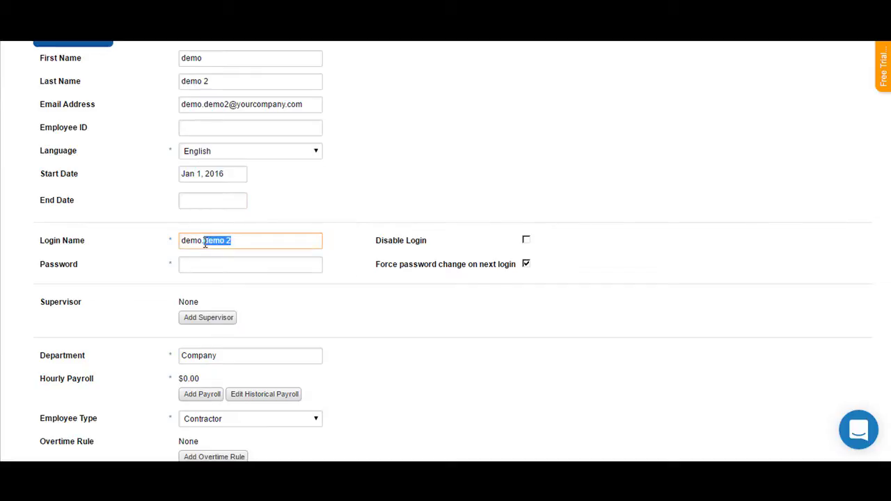
text(2)
click(267, 265)
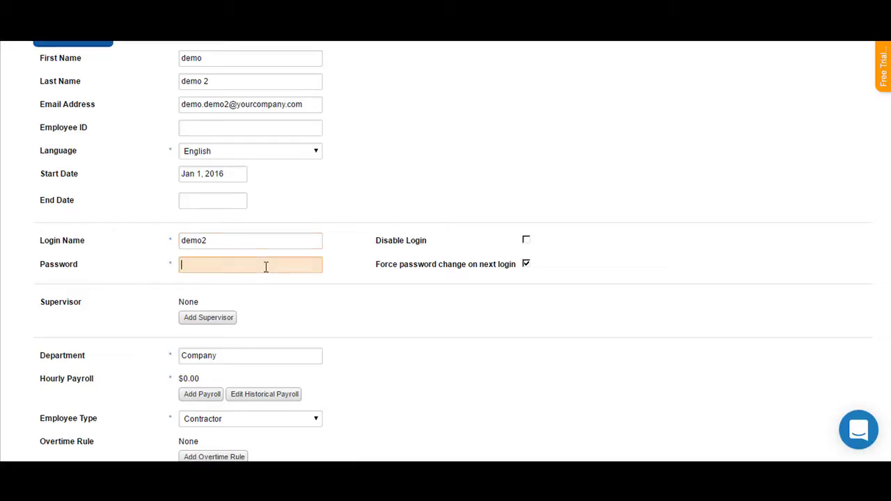
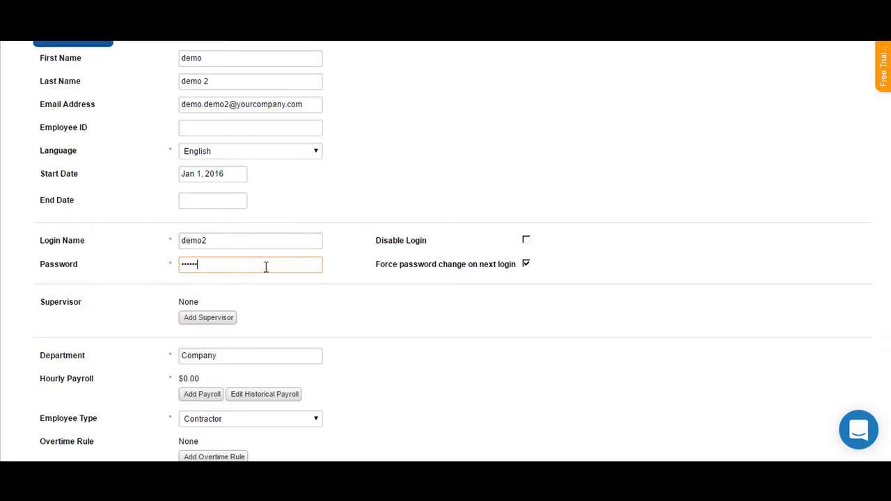
click(527, 265)
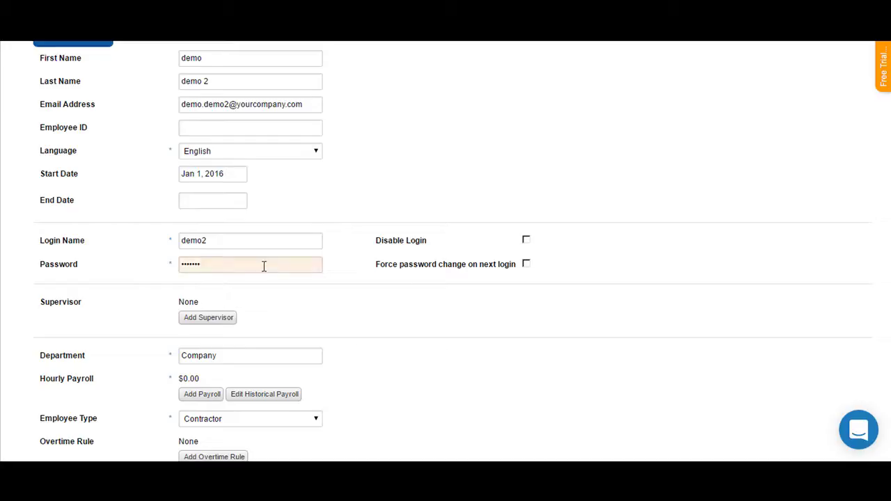
click(229, 264)
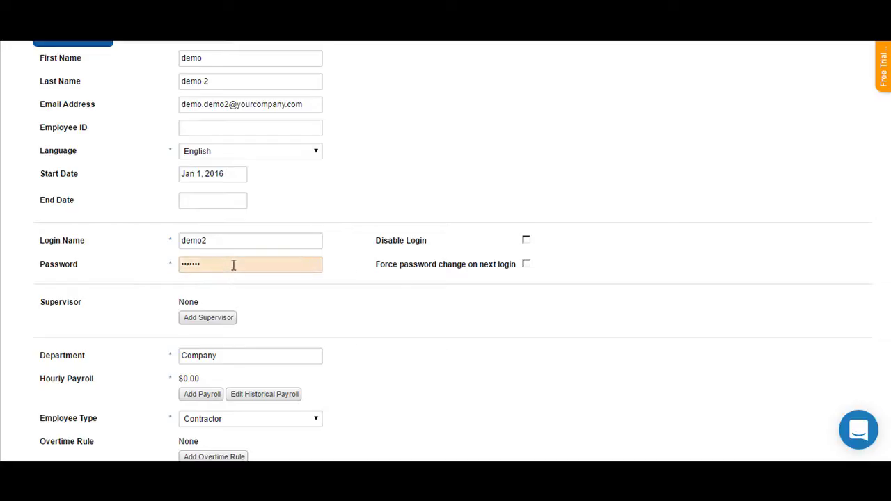
click(527, 265)
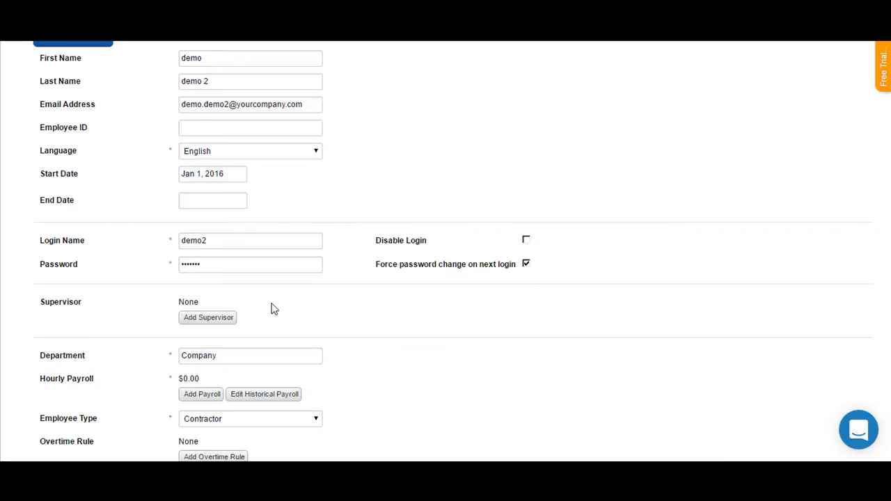
Assign the new user to the Sales department
scroll(263, 306, down, 2)
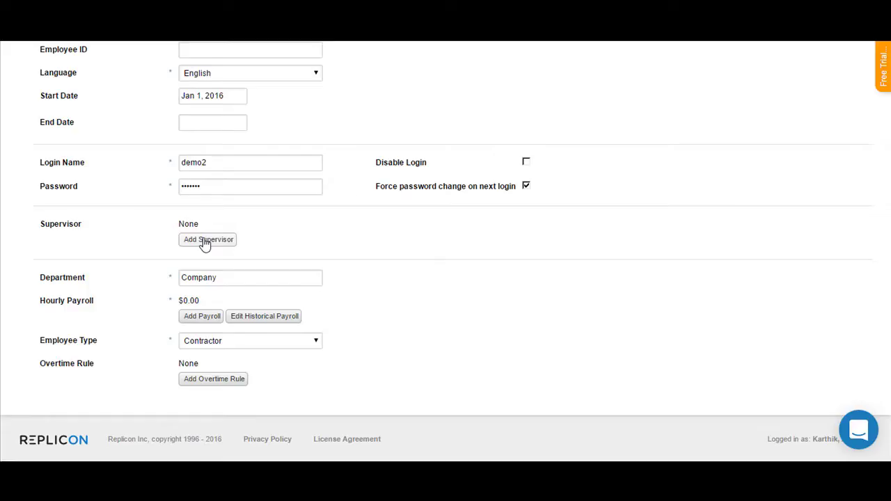
click(228, 282)
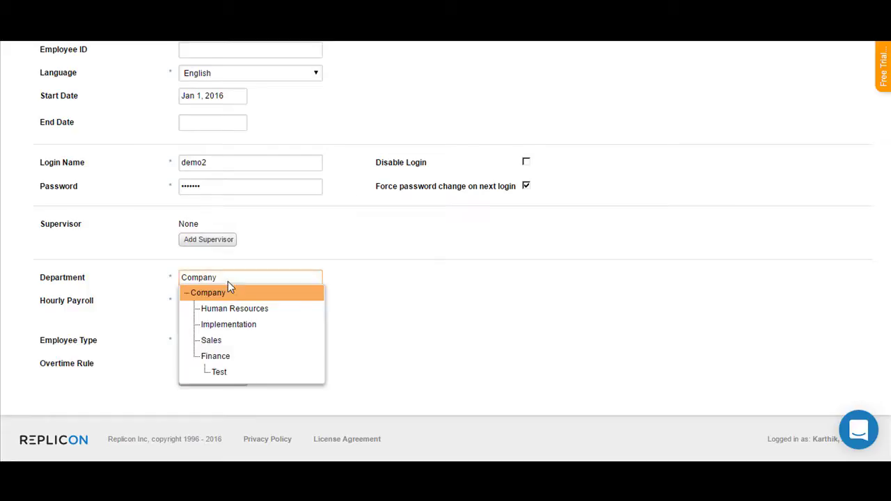
click(219, 340)
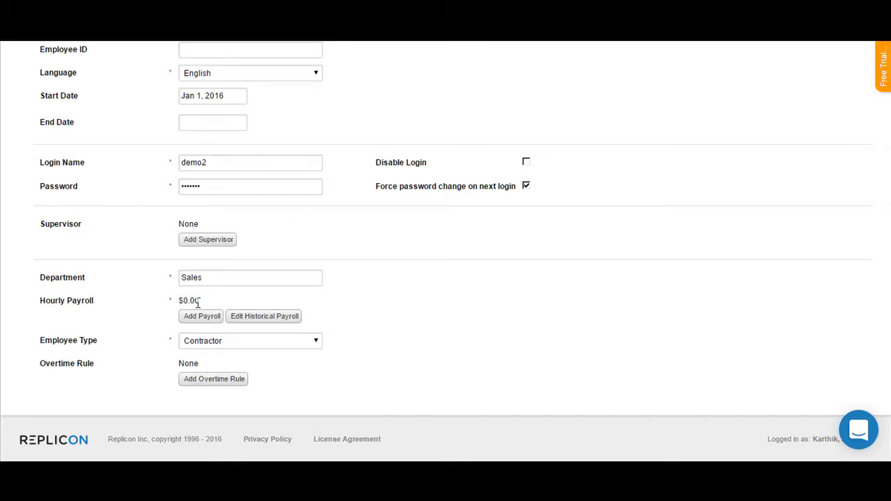
Set the initial hourly payroll rate to $120.00
click(254, 323)
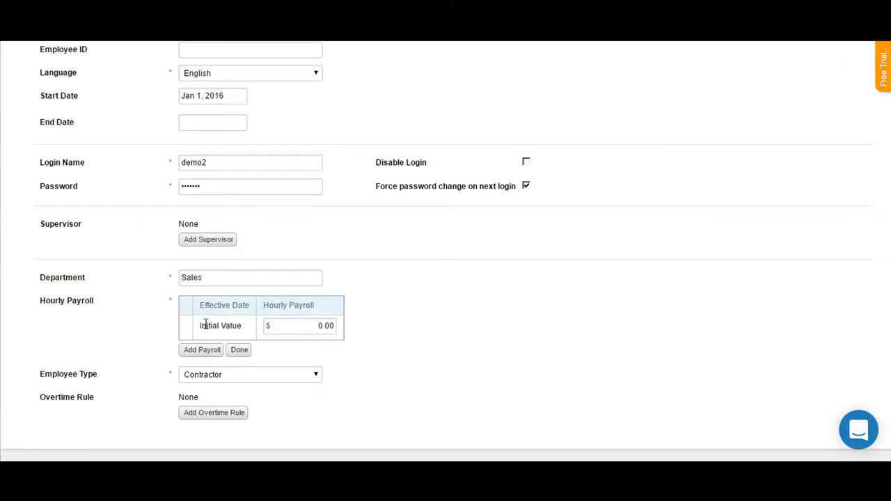
click(319, 325)
text(120)
click(238, 353)
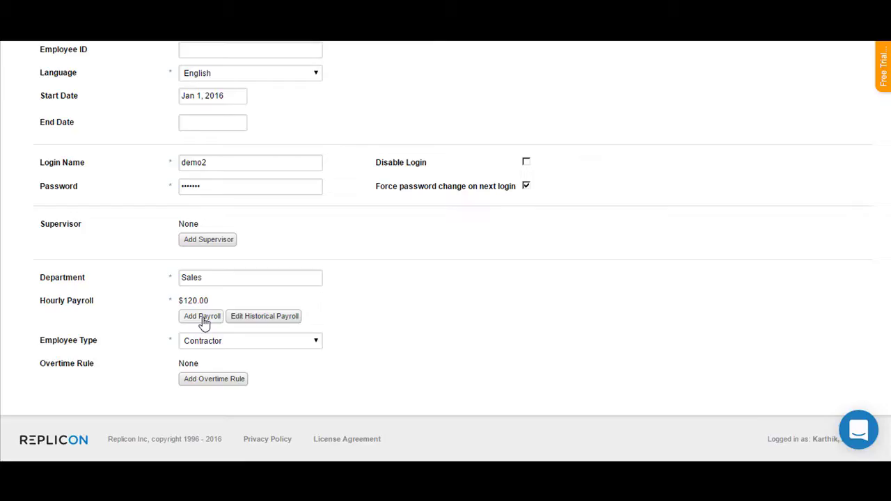
Add a $130.00 hourly payroll rate effective Nov 4, 2016
click(205, 324)
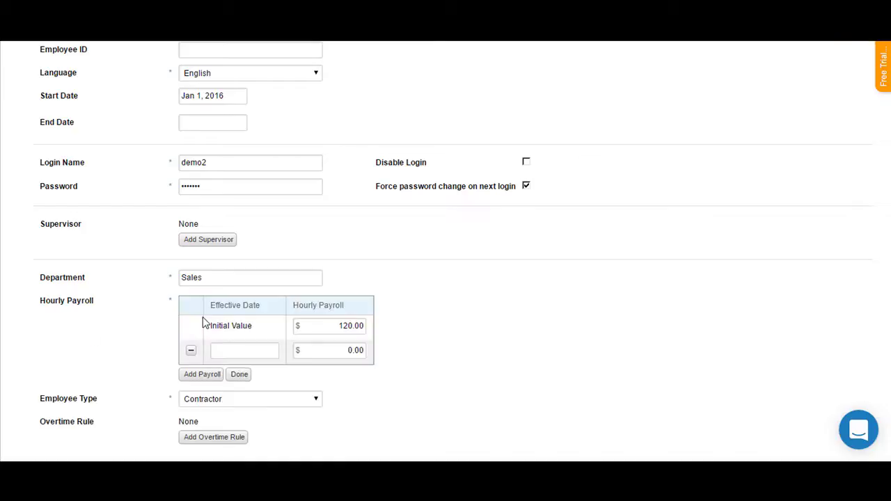
click(226, 351)
scroll(334, 382, down, 1)
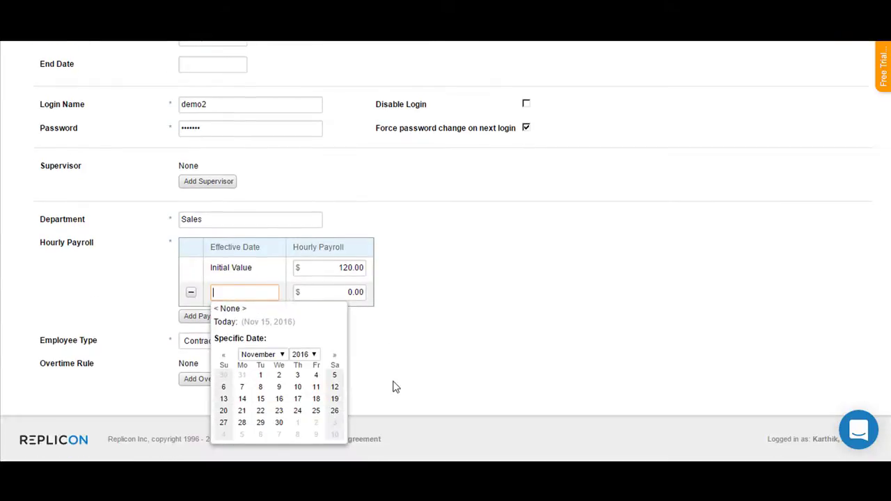
click(316, 374)
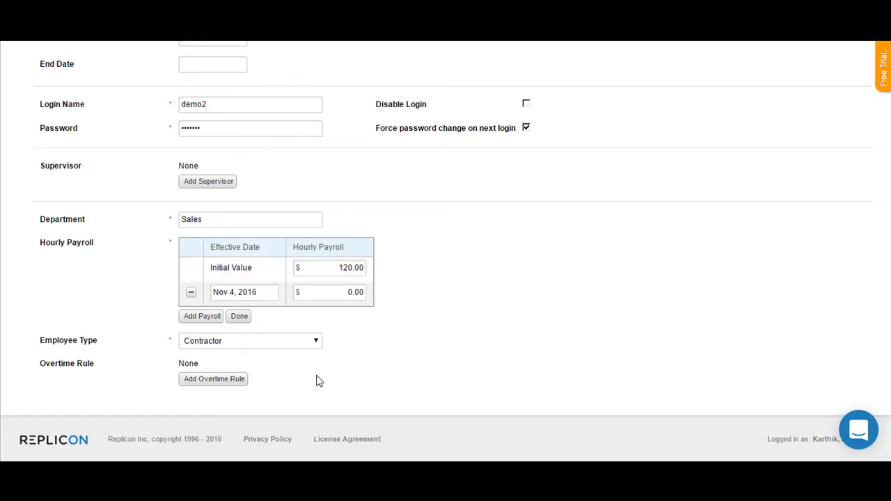
drag(348, 292, 370, 297)
text(130)
click(240, 318)
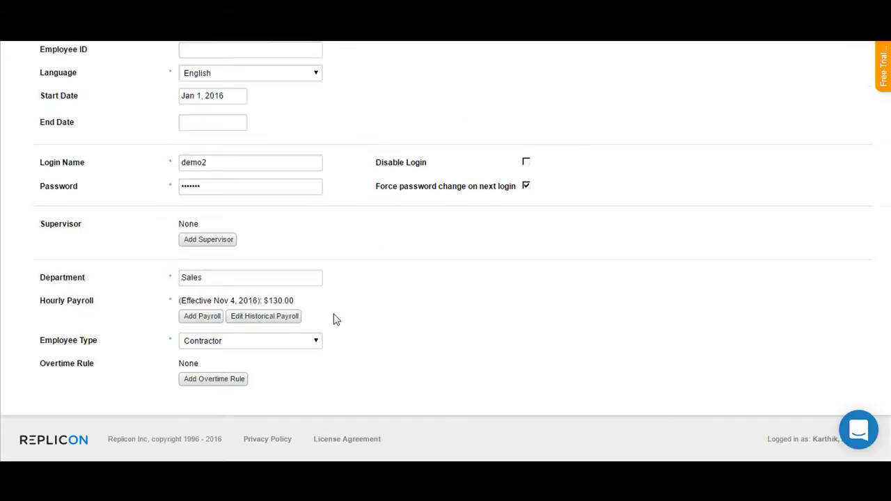
Change the employee type from Contractor to Full-time Salaried
click(312, 342)
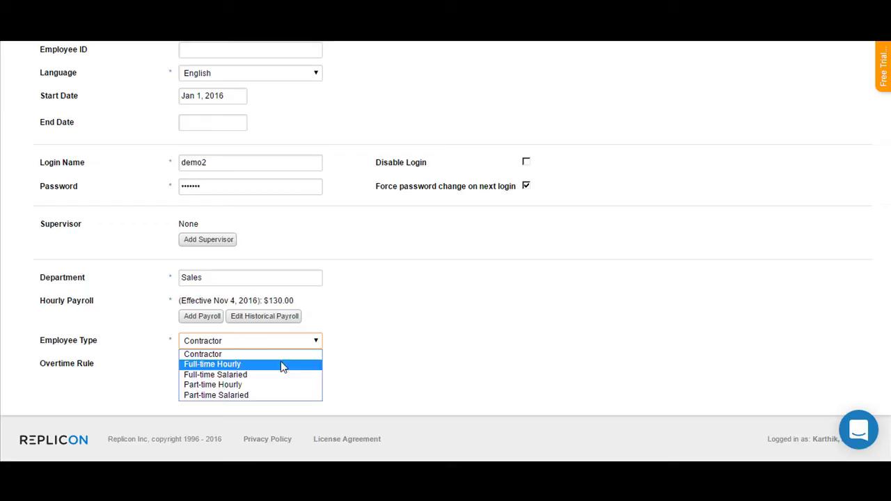
click(272, 376)
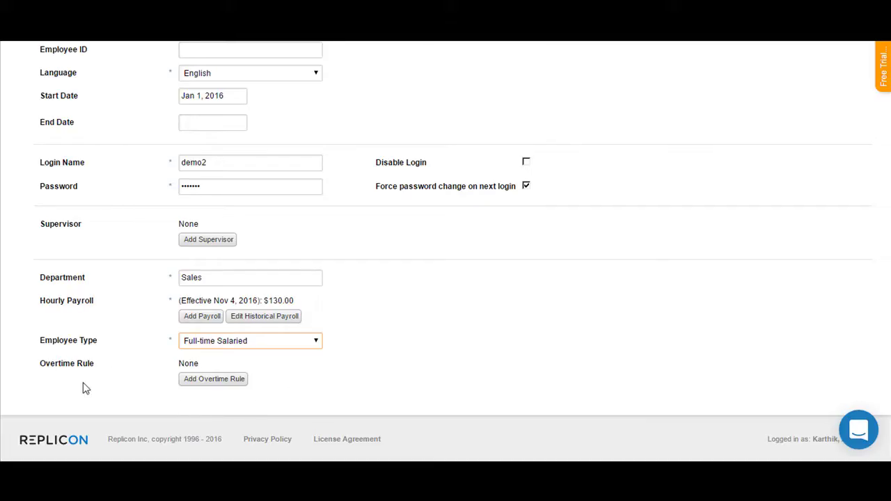
scroll(387, 394, up, 3)
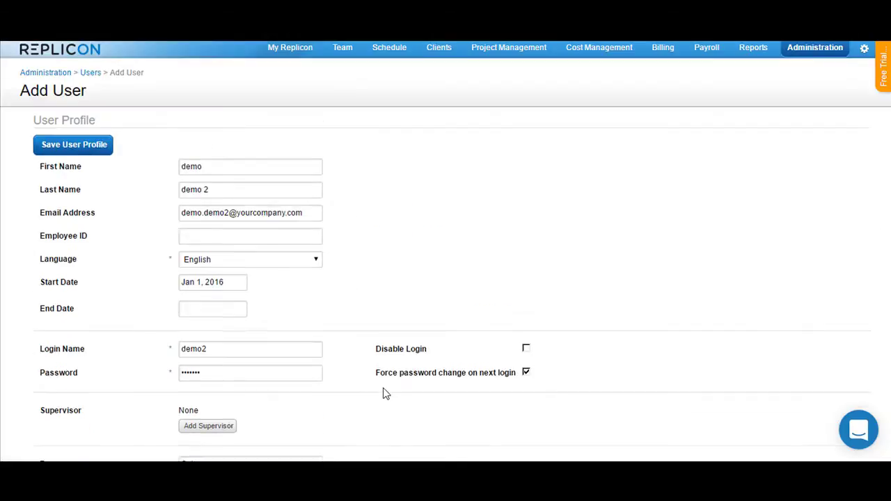
Save the demo 2 profile and review the Licenses page with all products enabled
click(59, 148)
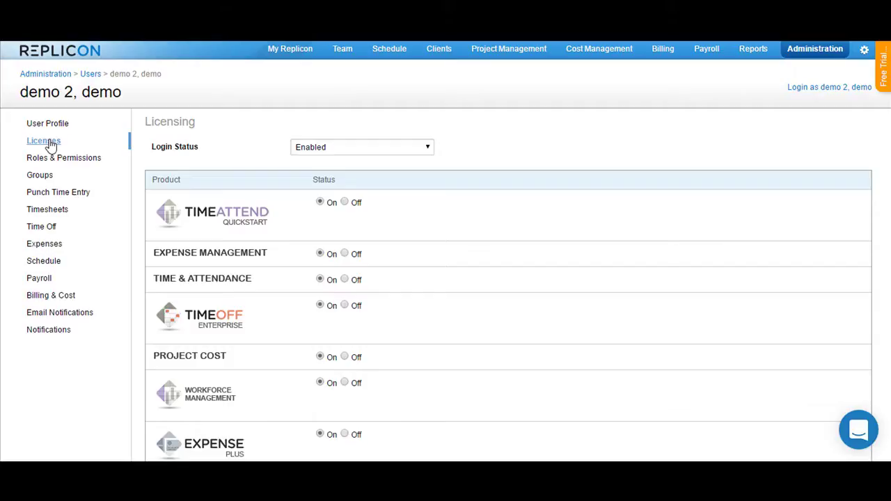
scroll(223, 172, down, 5)
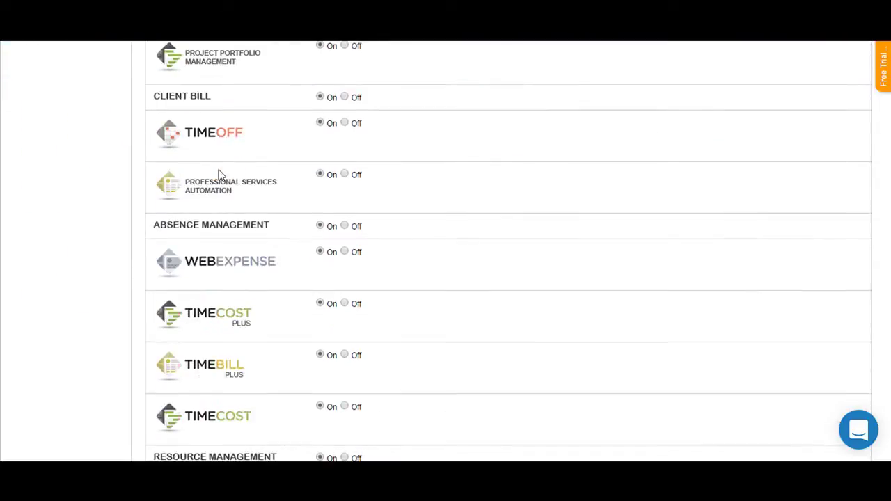
scroll(218, 174, up, 4)
scroll(218, 175, up, 2)
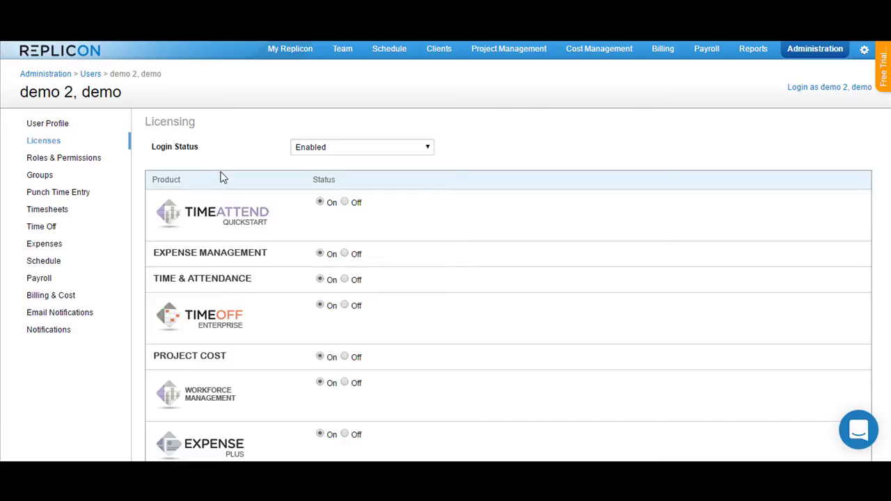
scroll(242, 184, down, 3)
scroll(243, 188, down, 4)
scroll(242, 188, down, 4)
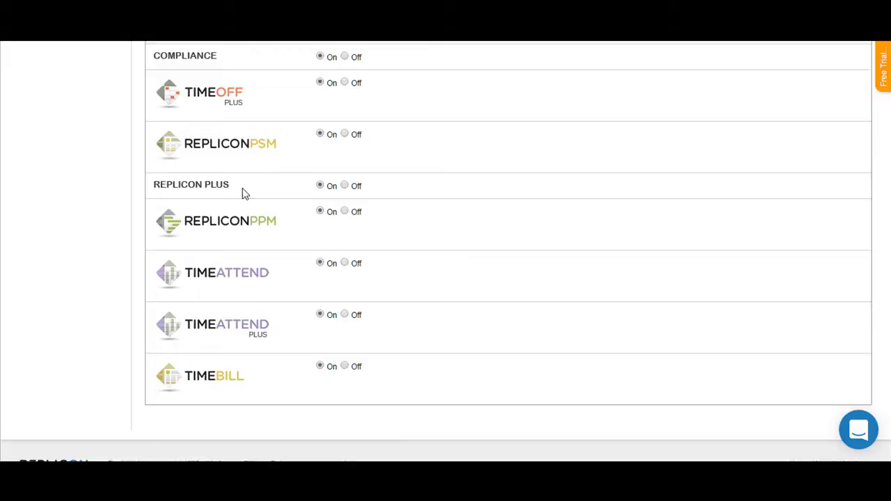
scroll(242, 188, up, 4)
scroll(243, 188, up, 4)
scroll(242, 189, up, 3)
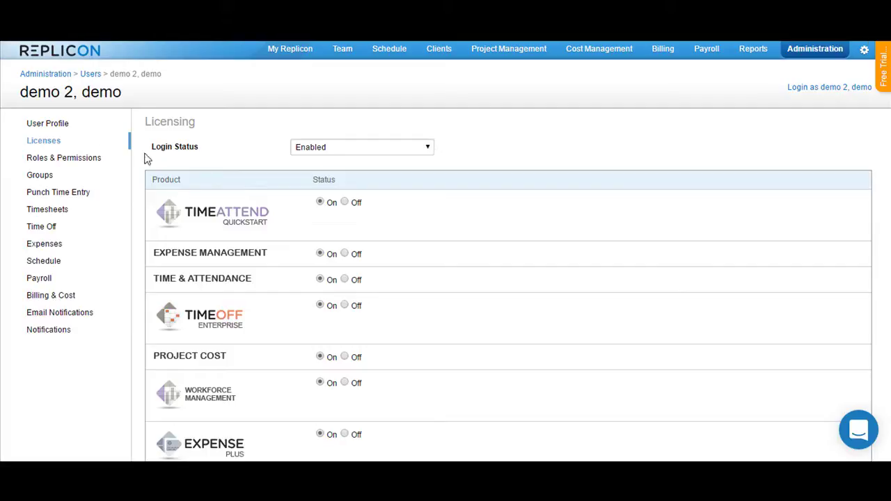
Grant the user Basic User, Supervisor and Resource Manager roles
click(62, 159)
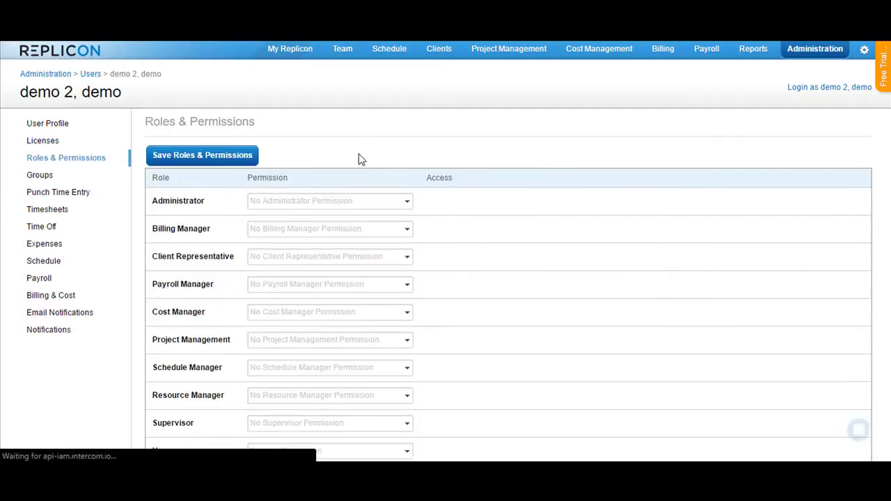
scroll(360, 159, down, 3)
click(304, 353)
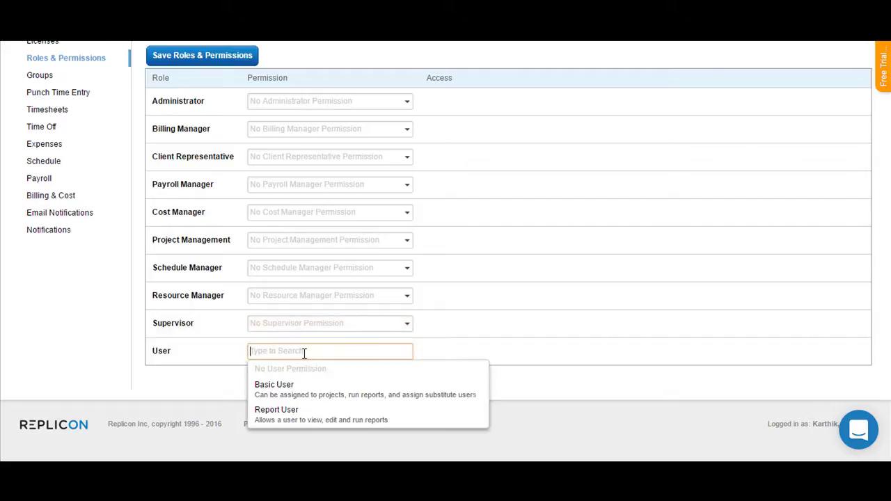
click(286, 394)
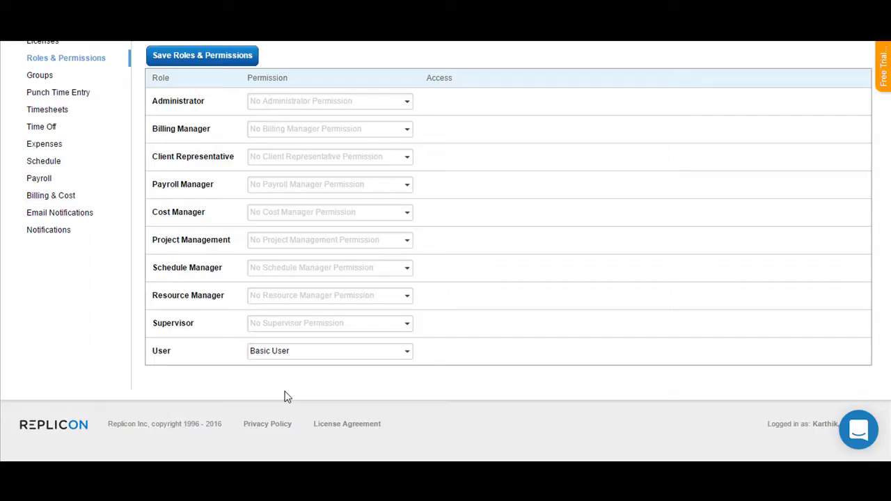
click(327, 322)
click(308, 364)
click(317, 300)
click(305, 333)
Add Schedule Manager, Program Manager and Cost Manager roles, then save the permissions
click(310, 268)
click(301, 303)
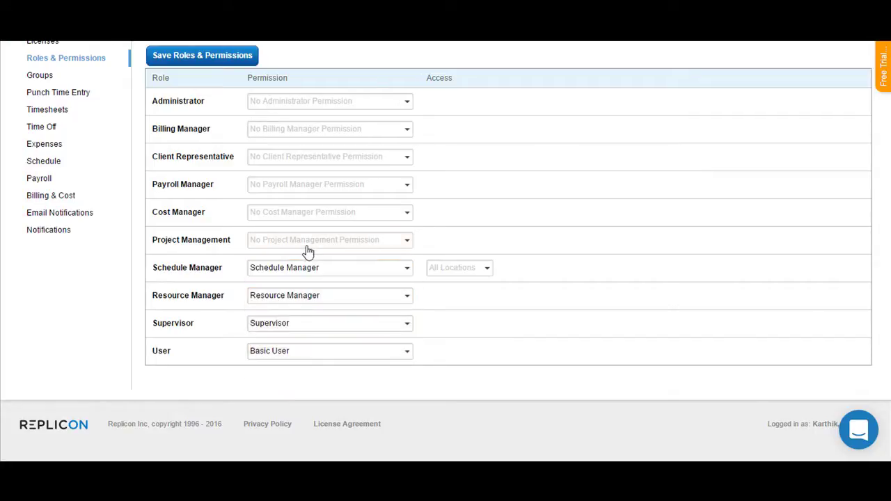
click(309, 249)
click(307, 309)
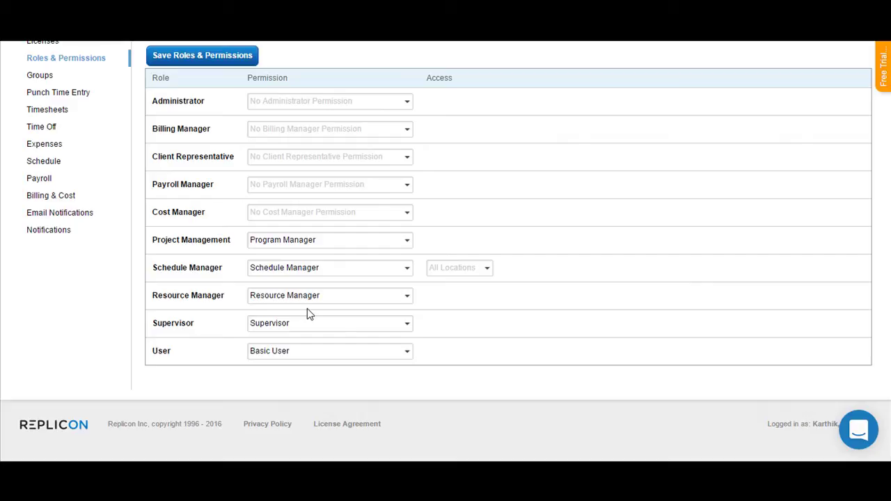
click(312, 219)
click(307, 253)
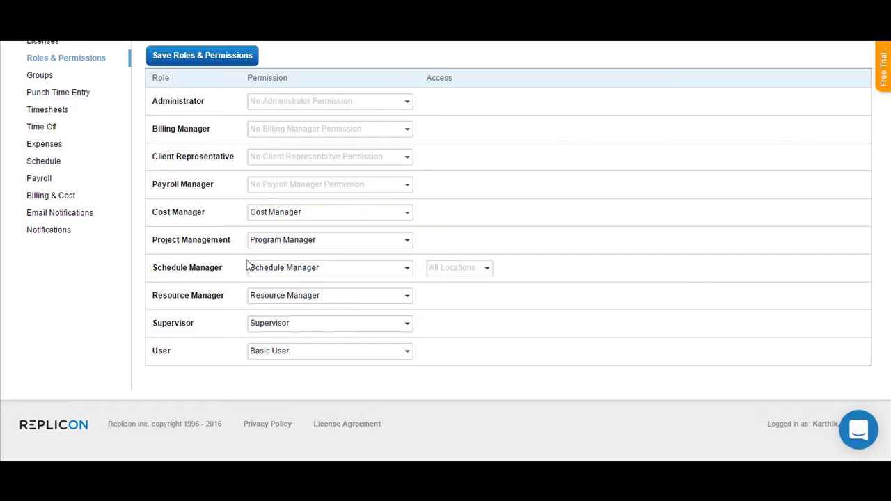
click(230, 59)
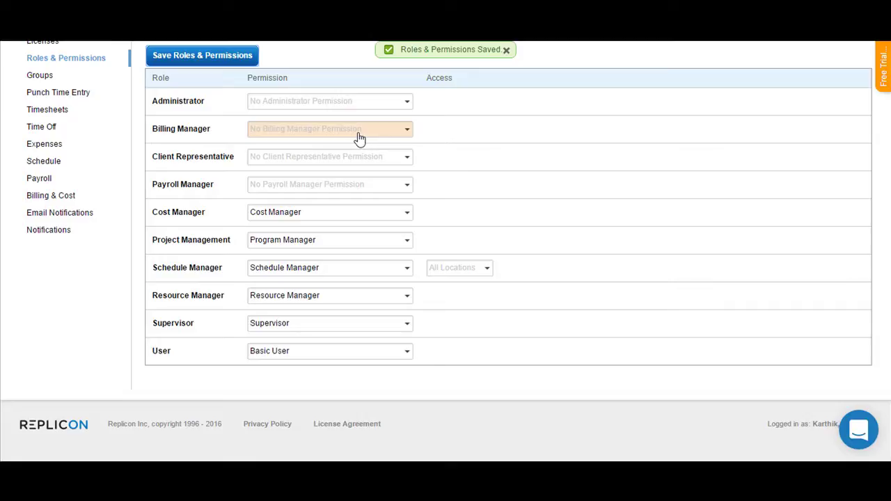
Assign Beijing as the user's initial location and bring up Punch Time Entry settings
click(40, 76)
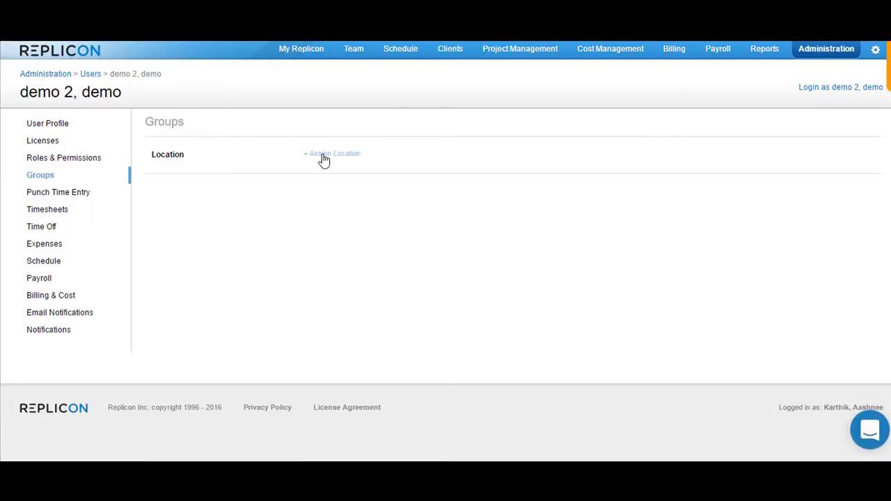
click(330, 154)
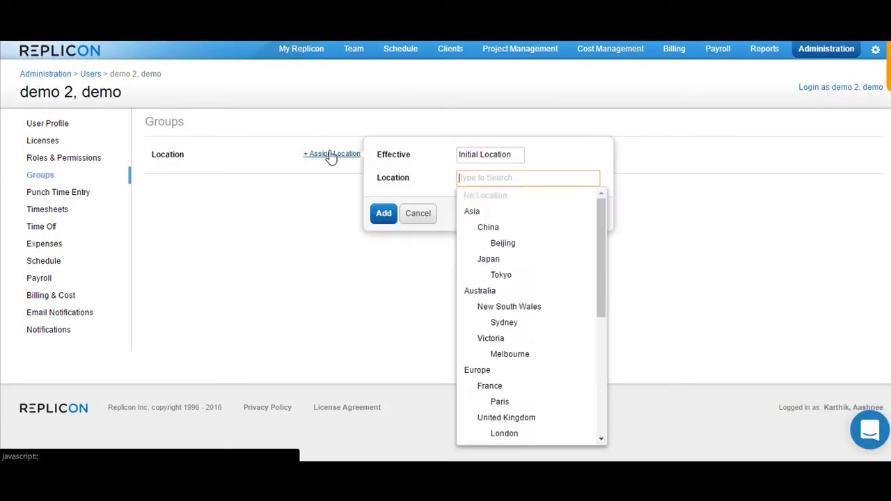
click(510, 251)
click(385, 216)
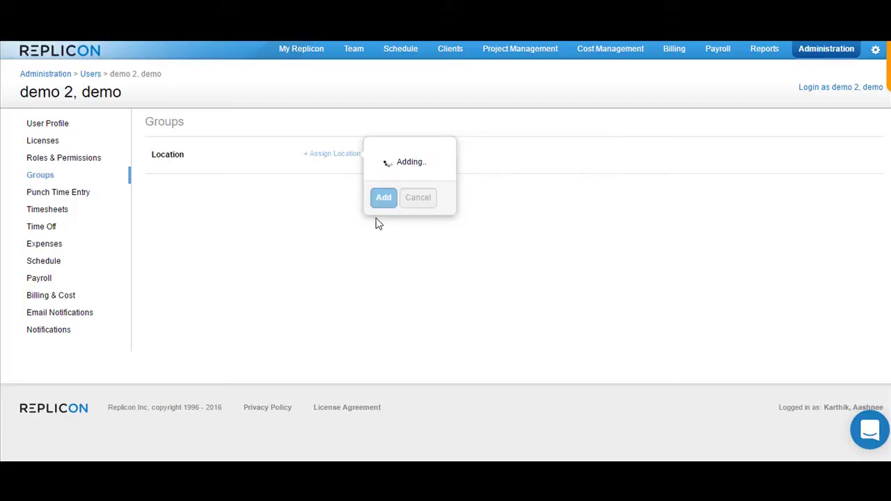
click(77, 197)
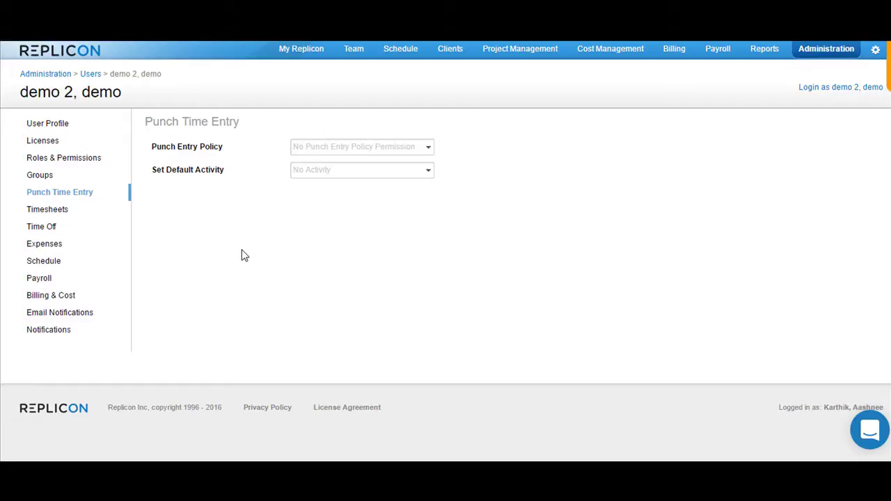
Save the user's punch entry policy as All Devices Access, leaving default activity unset
click(335, 147)
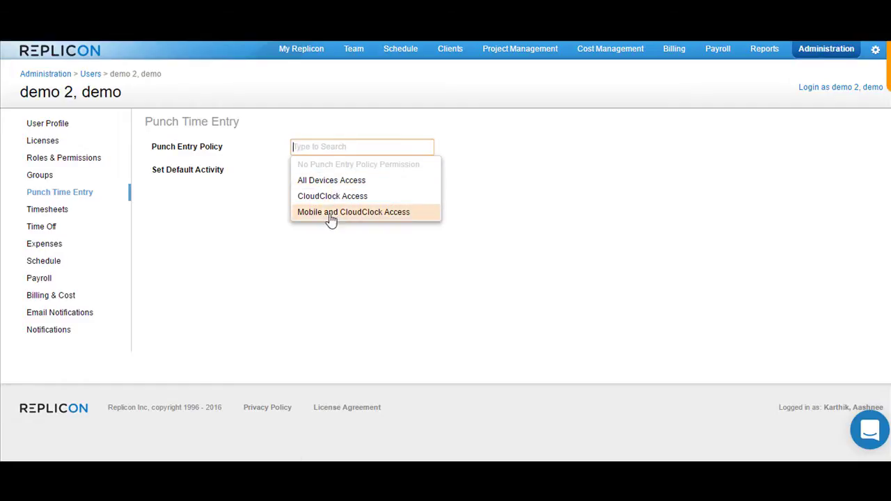
click(331, 181)
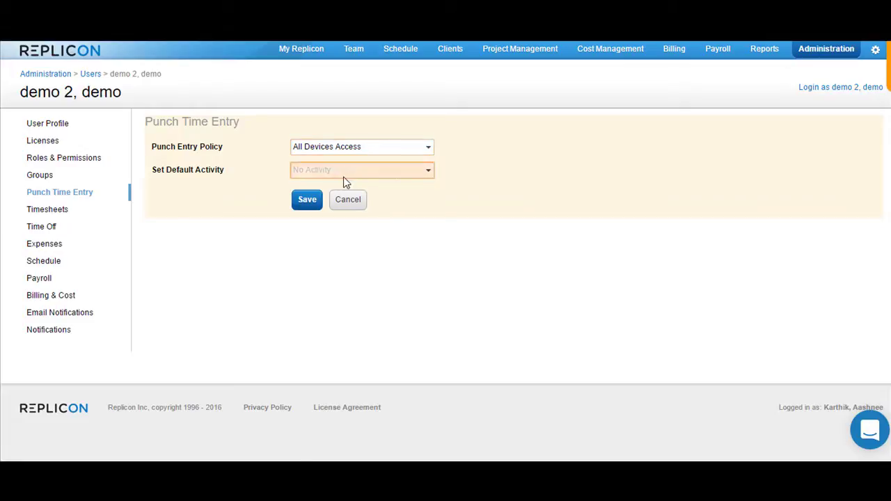
click(343, 177)
click(461, 186)
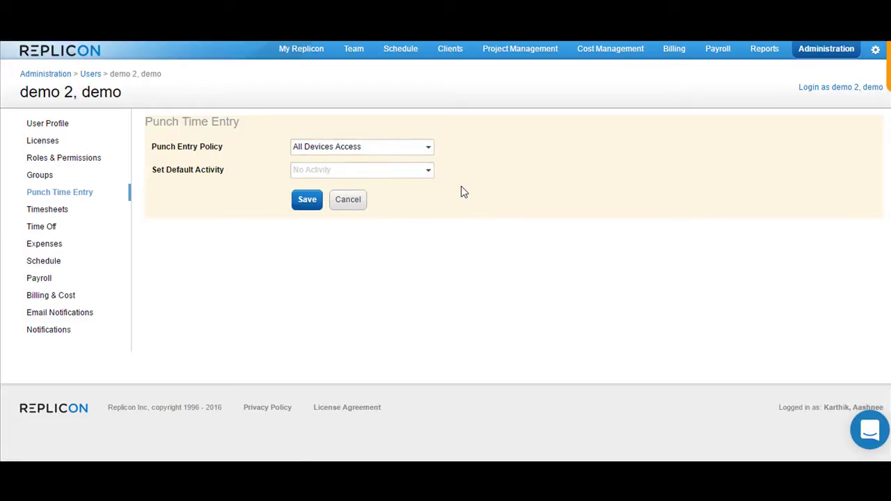
click(307, 200)
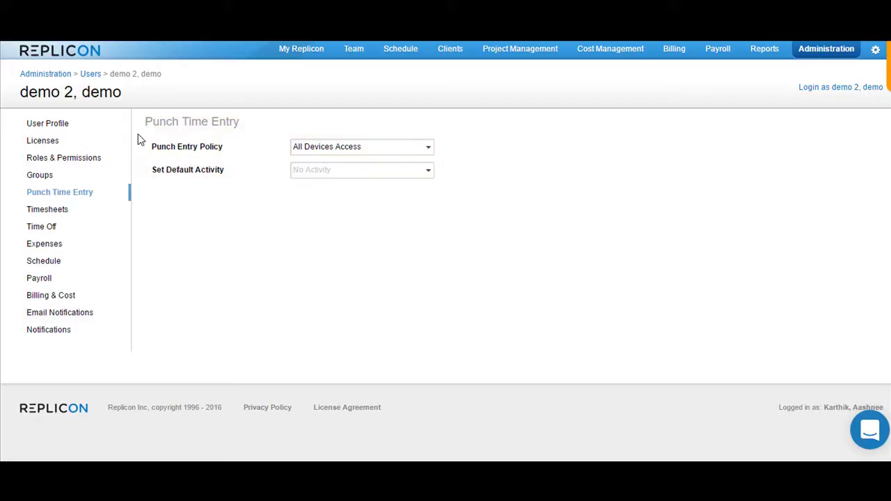
click(44, 211)
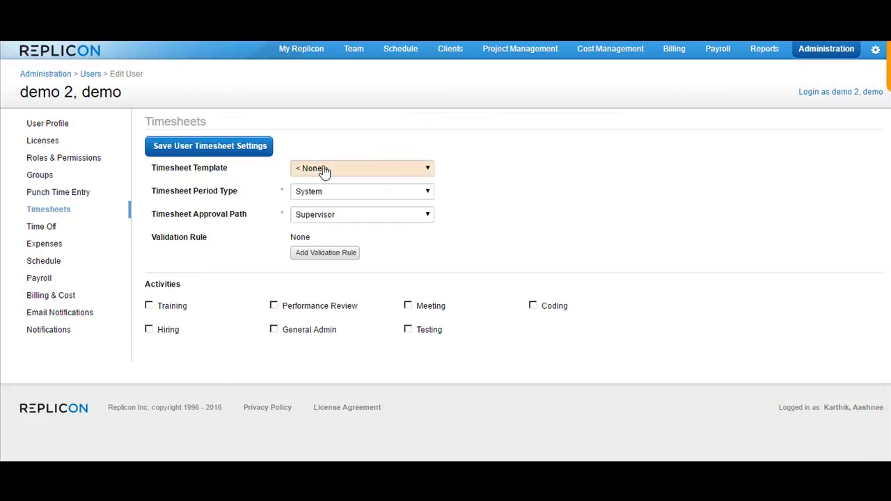
Choose the Custom Timesheet template and leave the period type as System
click(324, 169)
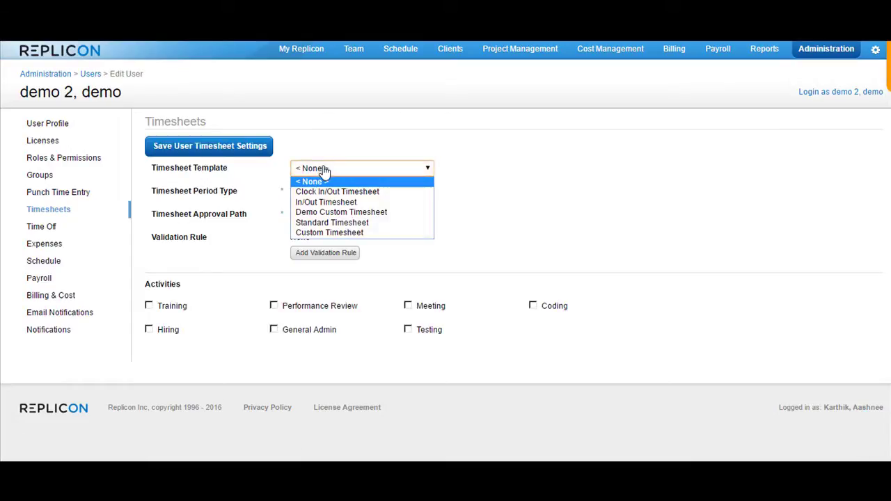
click(325, 234)
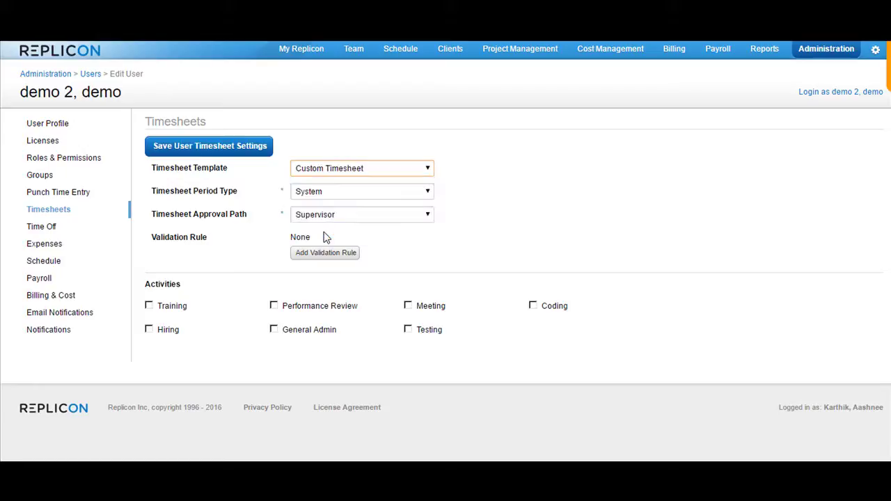
click(342, 200)
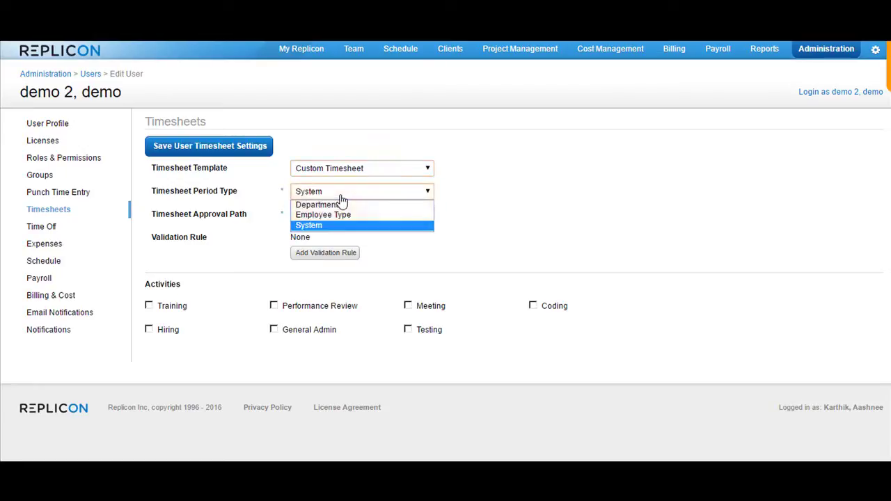
click(451, 202)
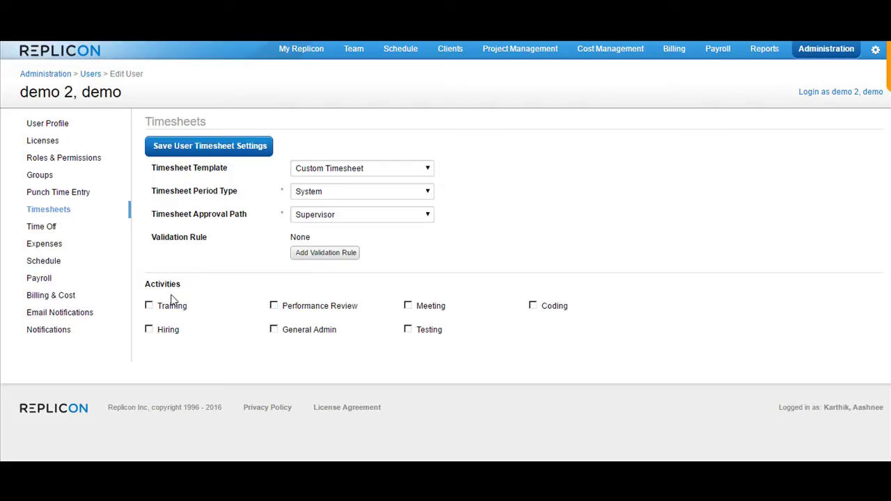
Enable Training, Hiring, Performance Review, General Admin, Meeting, Testing and Coding activities, and save
click(148, 306)
click(148, 329)
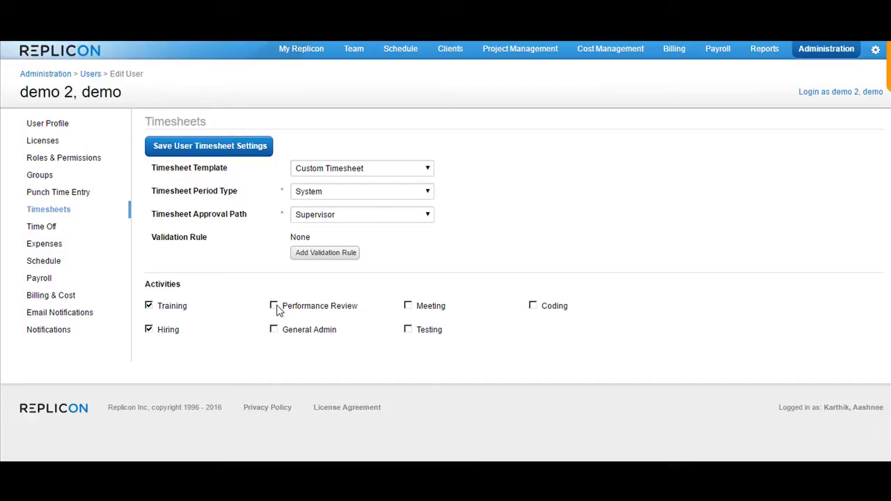
click(274, 306)
click(274, 329)
click(408, 308)
click(409, 332)
click(534, 309)
click(232, 155)
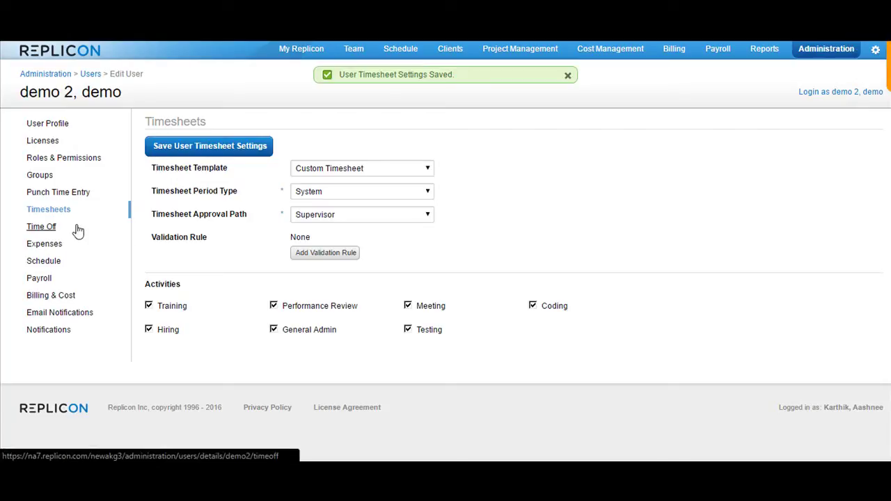
Assign the Time Off template with Supervisor approval to the user's time off and save it
click(50, 234)
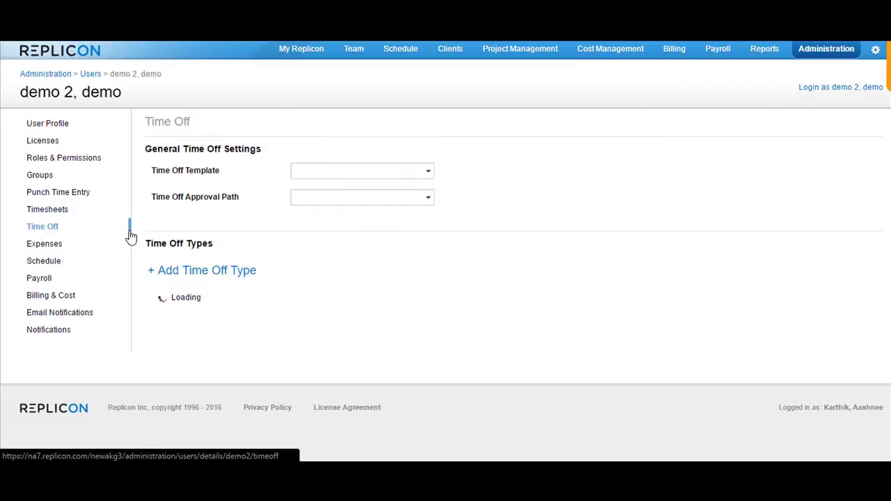
click(331, 178)
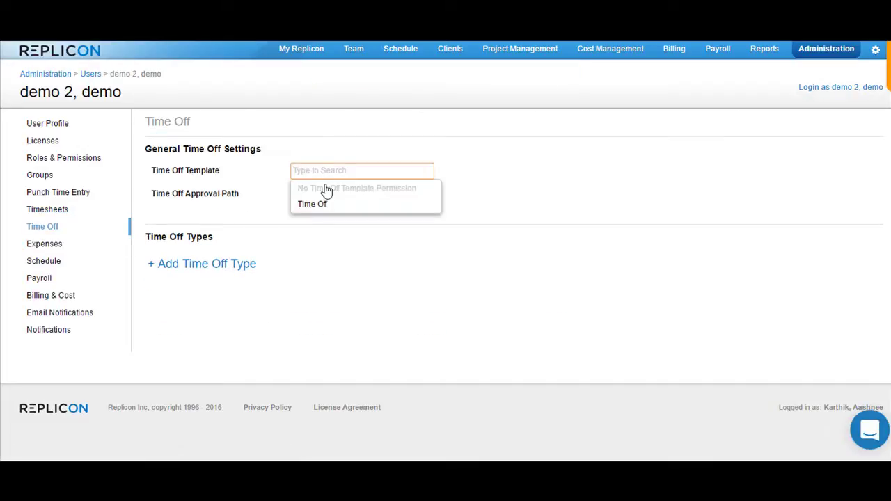
click(322, 205)
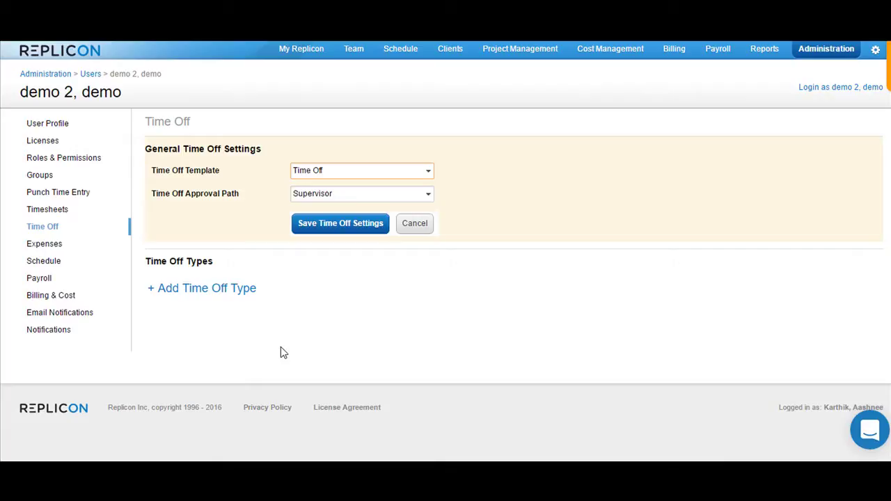
click(323, 231)
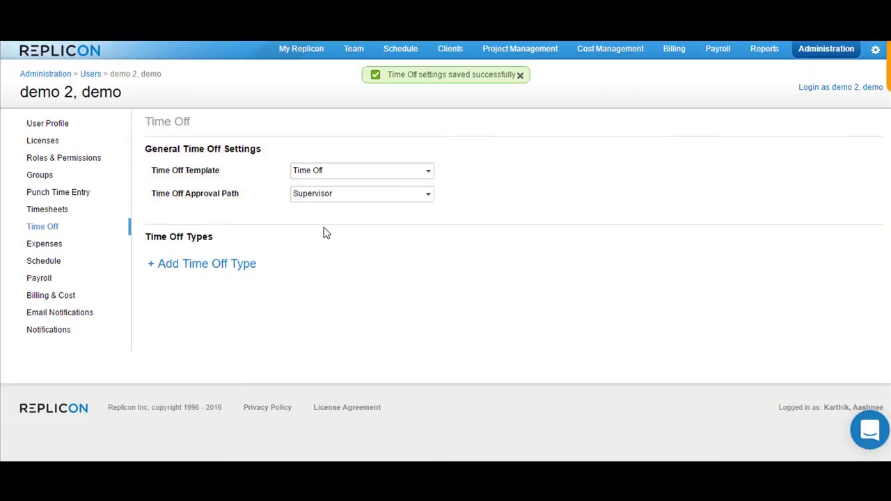
click(45, 246)
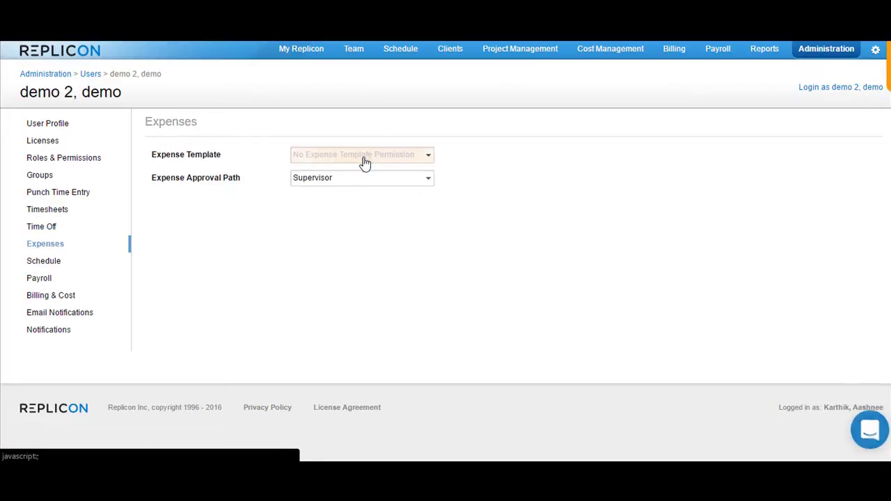
Set the Expense Template to Expenses and save the expense settings
click(367, 156)
click(360, 191)
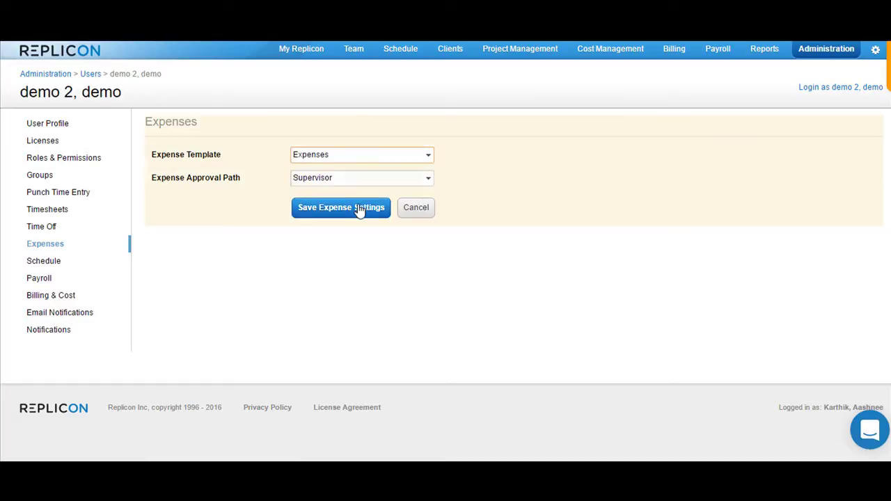
click(360, 208)
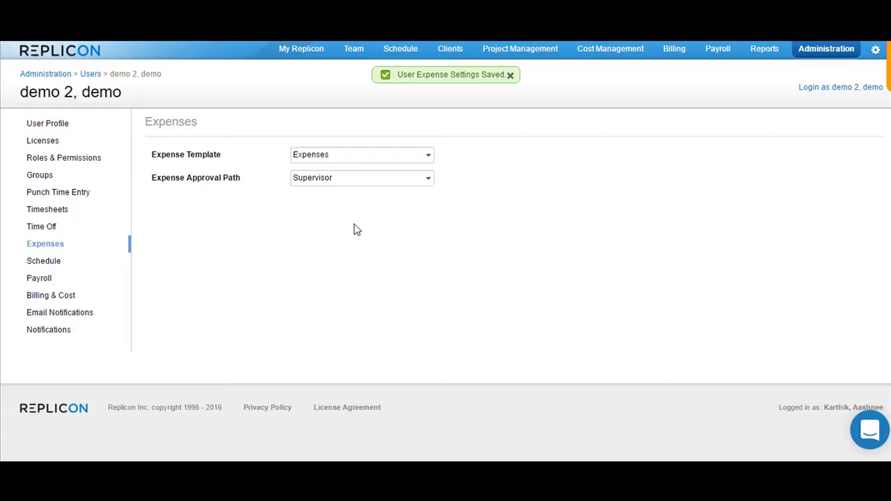
Review the user's Default Schedule, then view the Payroll page with no pay rules
click(44, 261)
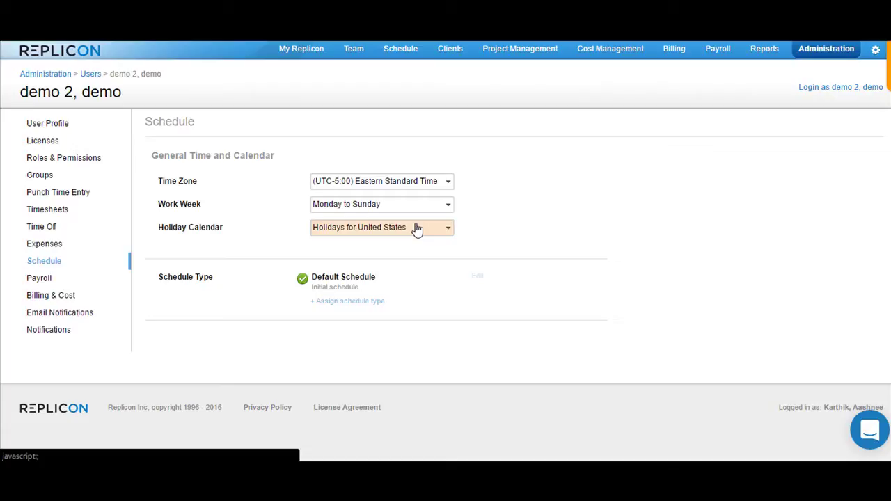
mouse_move(383, 282)
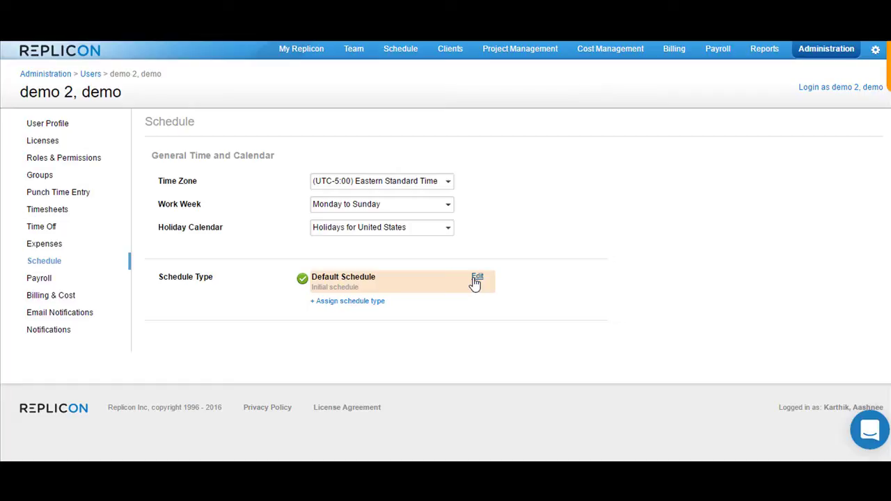
click(40, 280)
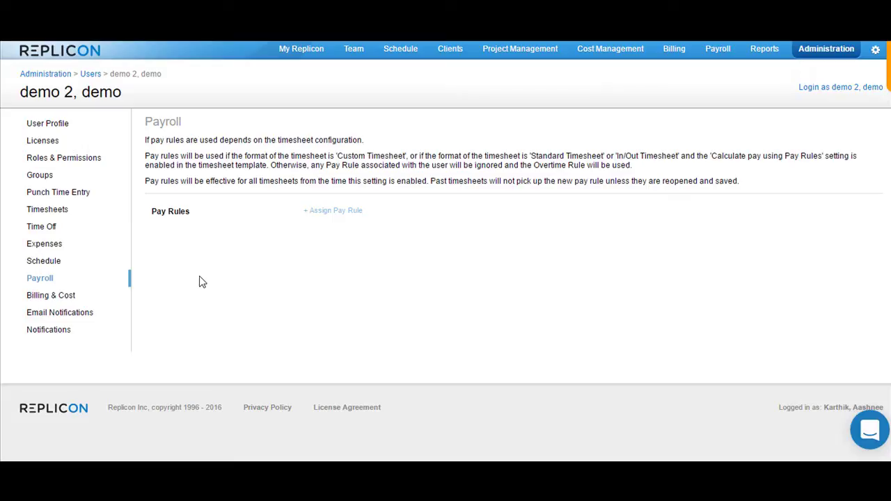
View the Billing & Cost page and select the $0.00 default billing rate field
click(62, 301)
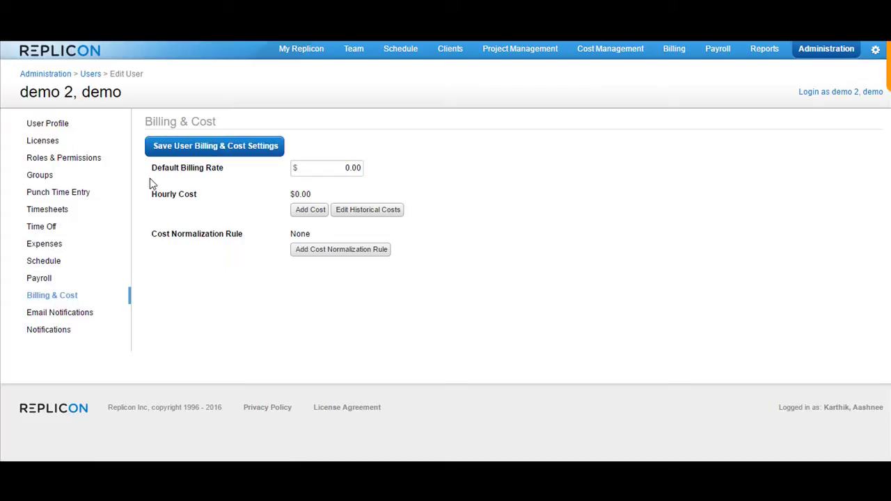
click(335, 171)
Check that every email notification category is ticked, then go to general Notifications
click(62, 315)
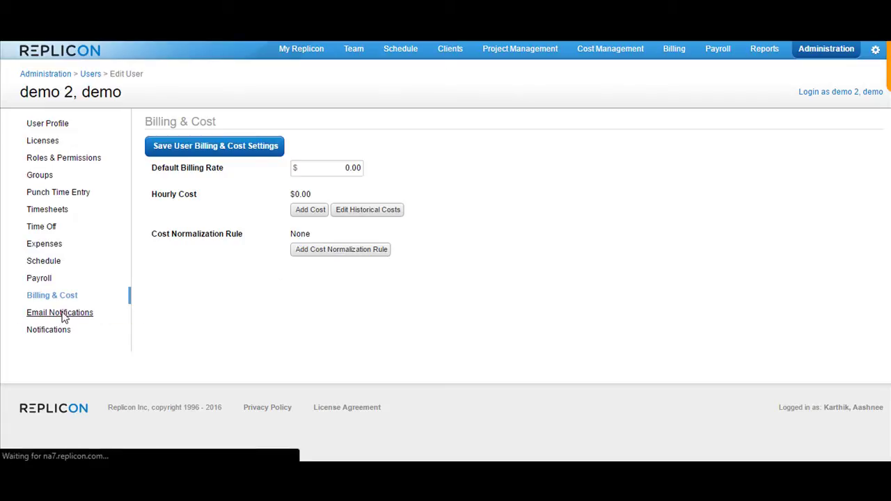
scroll(342, 248, down, 2)
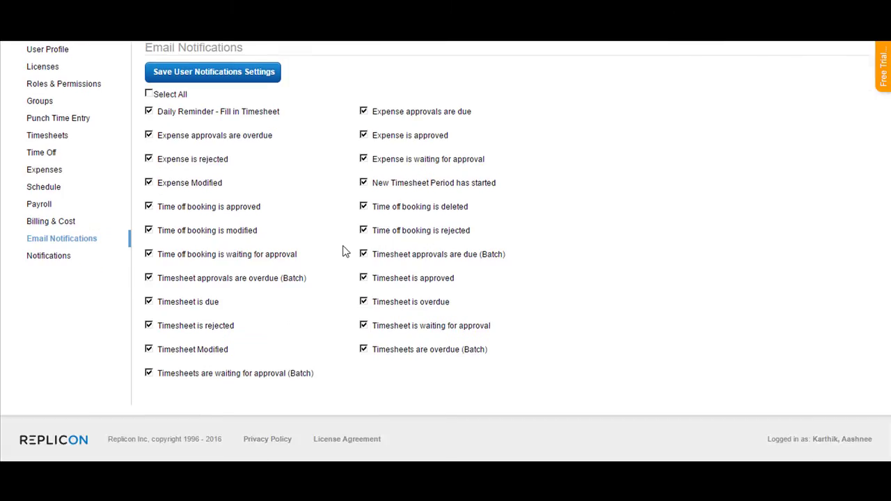
scroll(342, 251, up, 2)
scroll(342, 251, down, 2)
click(53, 258)
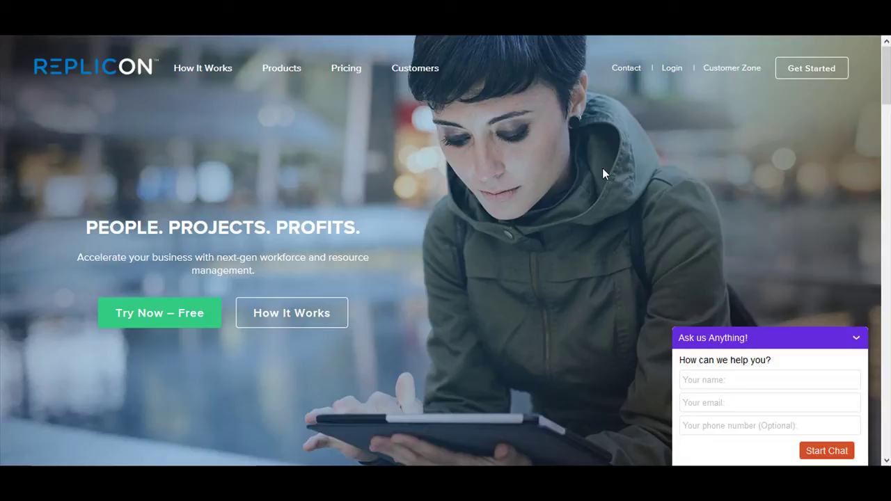
Go from the Replicon homepage's Customer Zone to the Community forum page
click(737, 73)
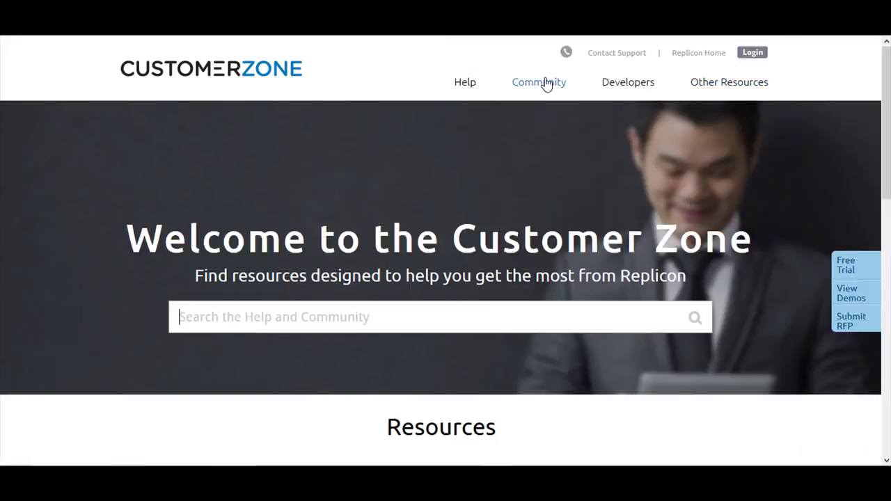
click(545, 84)
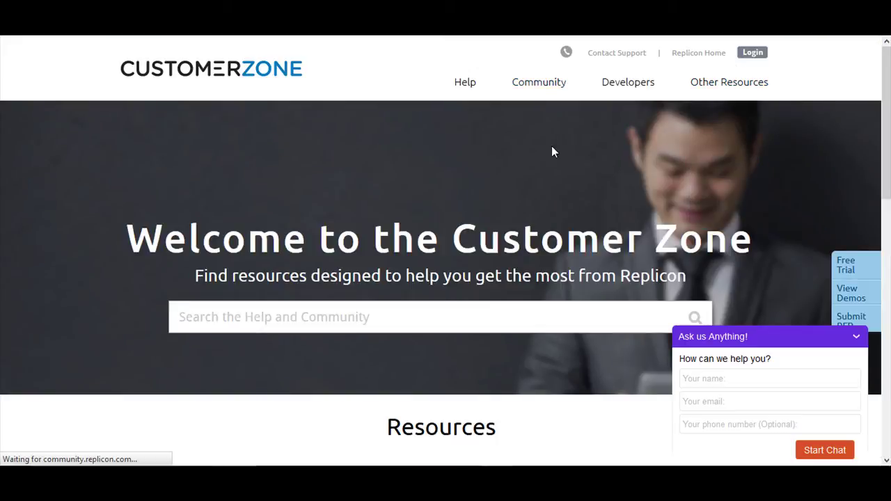